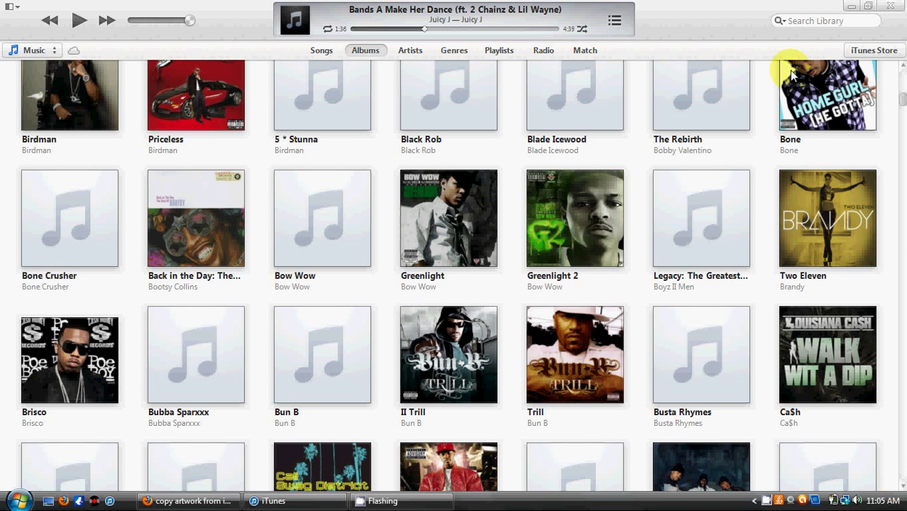
Bring iTunes to the front and turn on the classic menu bar
left_click(721, 22)
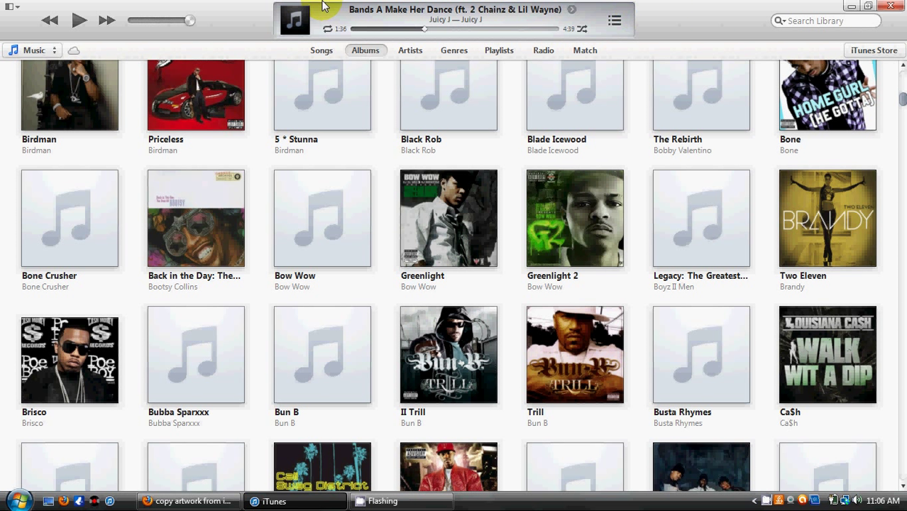
left_click(10, 7)
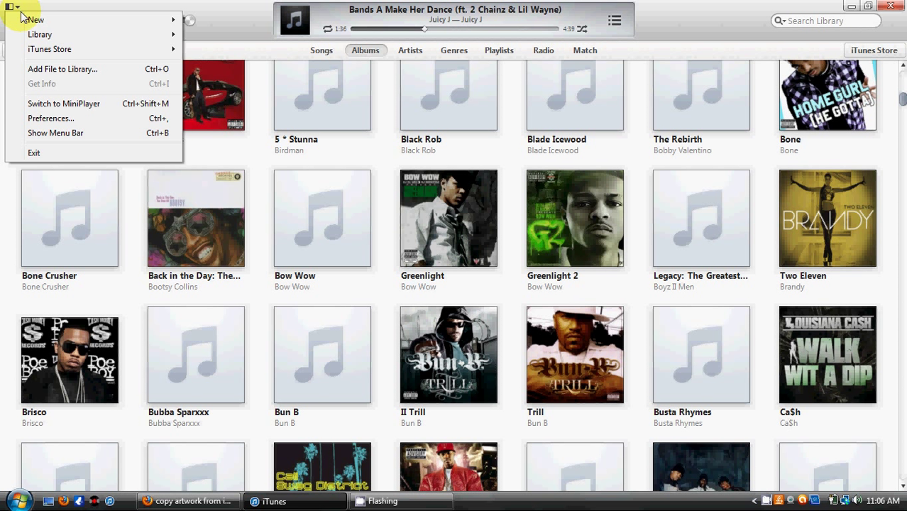
left_click(85, 133)
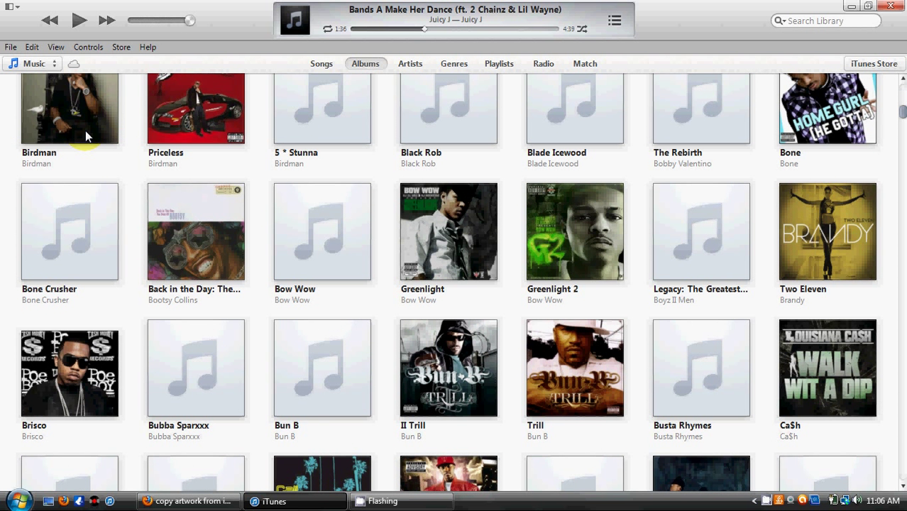
Look through the File, Edit and Store menu commands
left_click(11, 47)
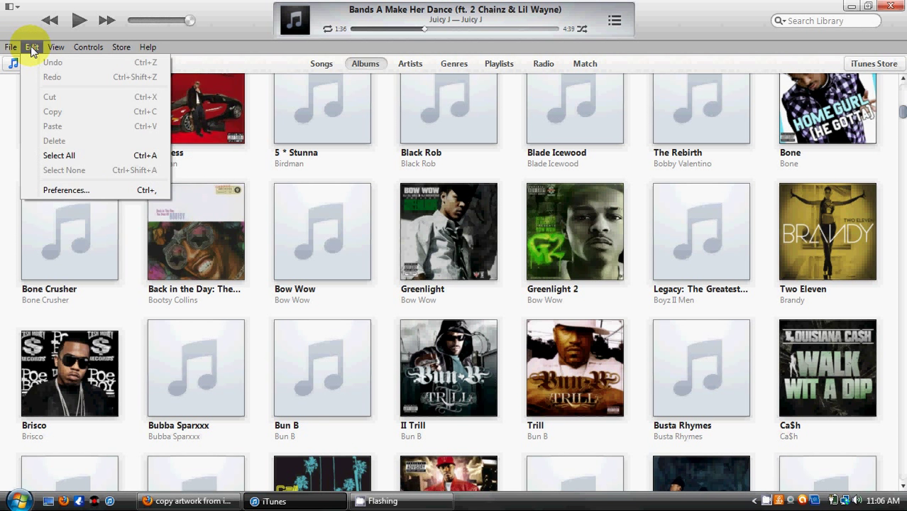
mouse_move(82, 48)
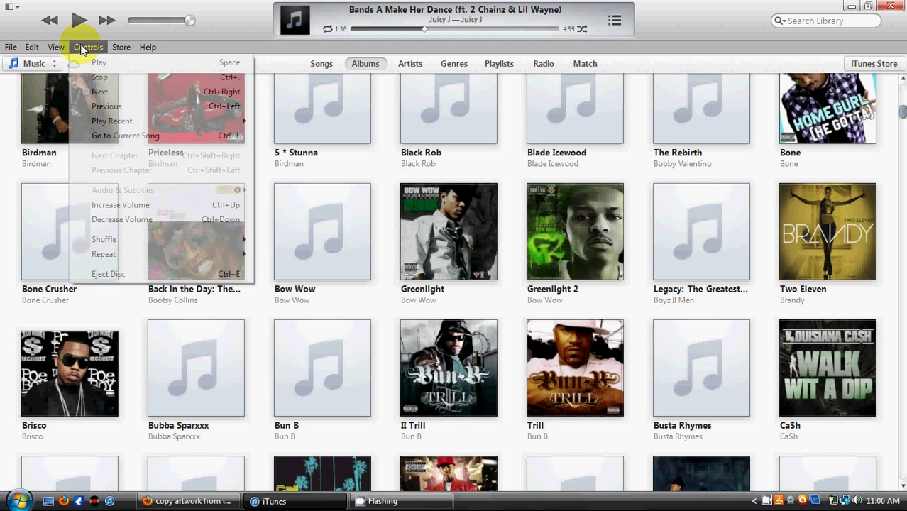
left_click(129, 33)
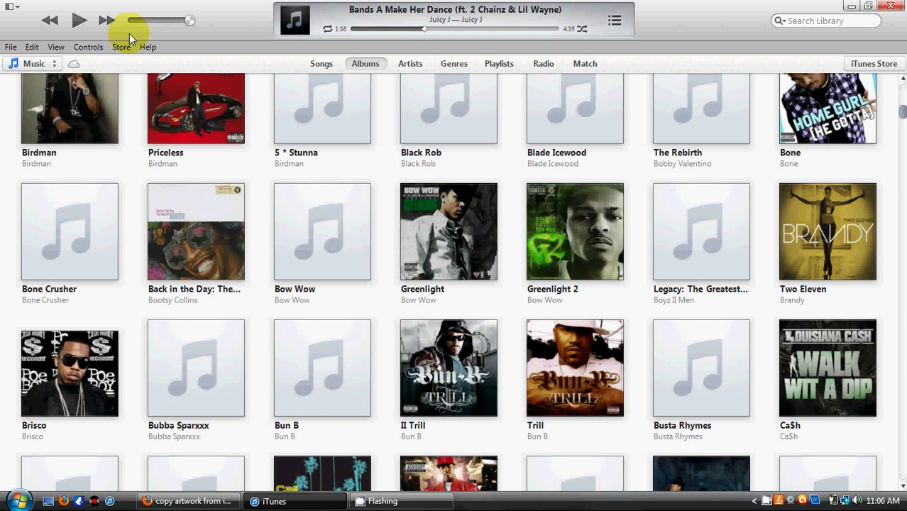
Check the media type list, keep Music, and choose View > Show Sidebar
left_click(55, 64)
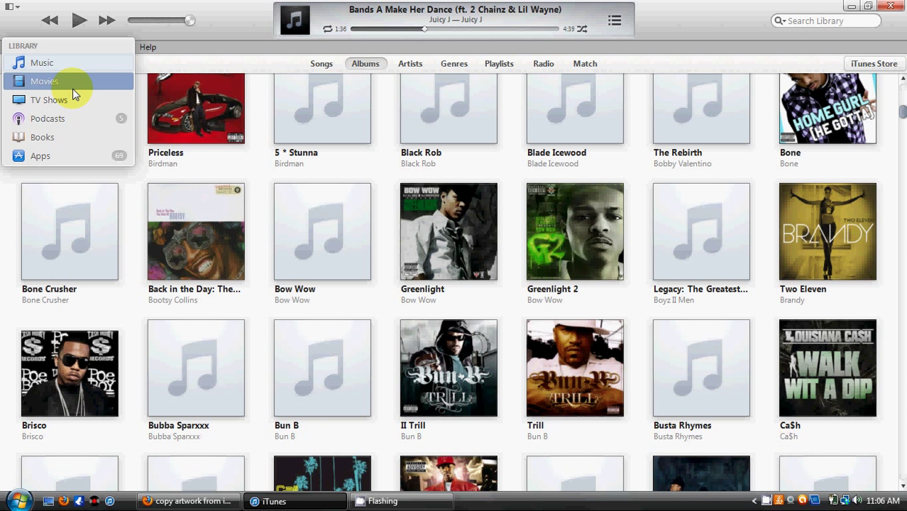
left_click(190, 48)
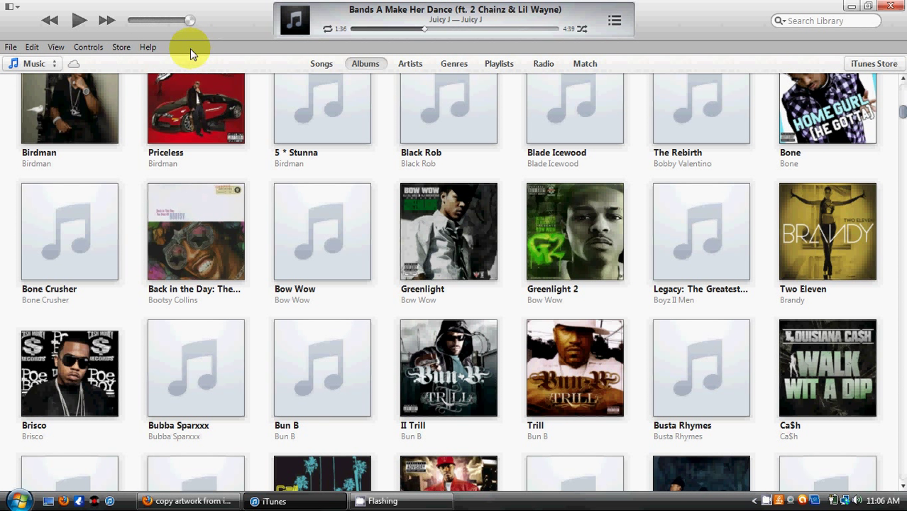
left_click(57, 47)
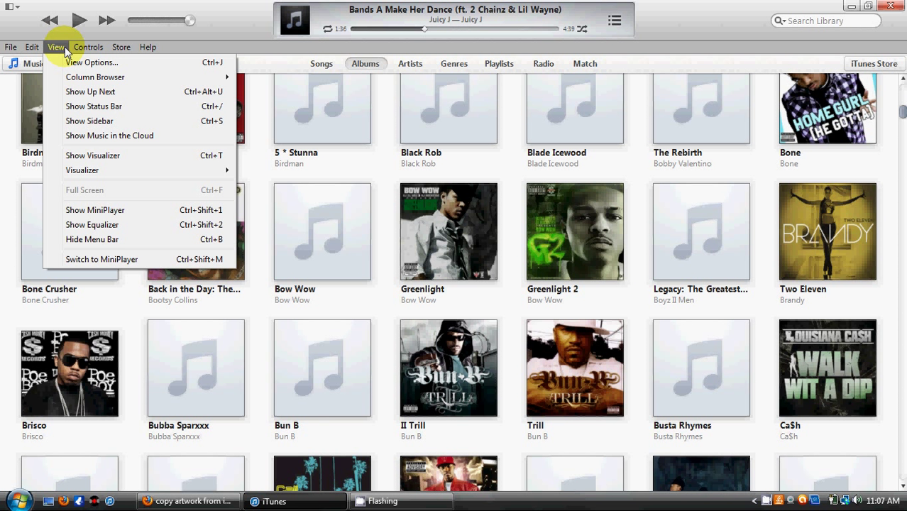
left_click(57, 47)
left_click(58, 47)
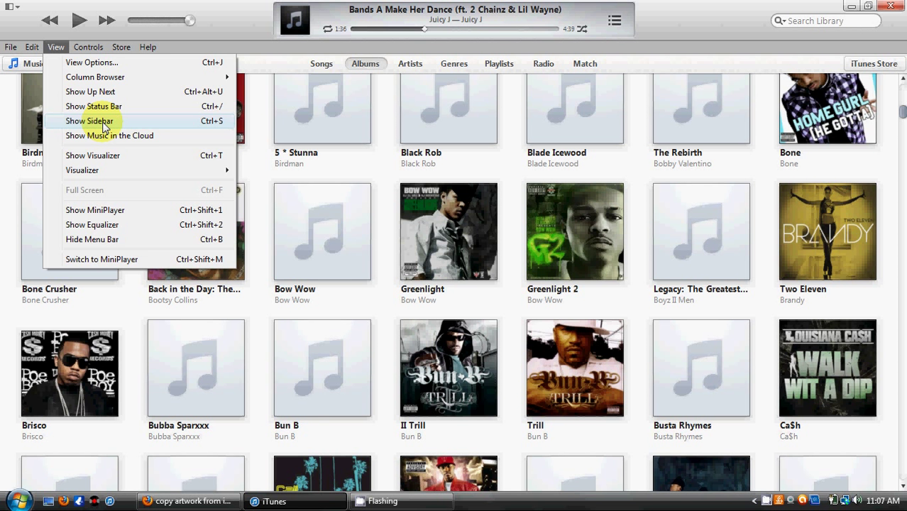
left_click(103, 122)
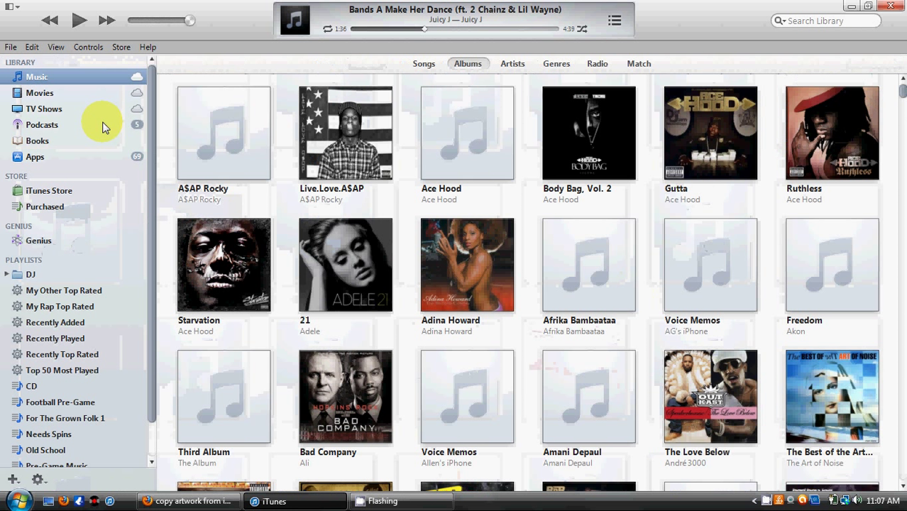
left_click_drag(152, 162, 152, 117)
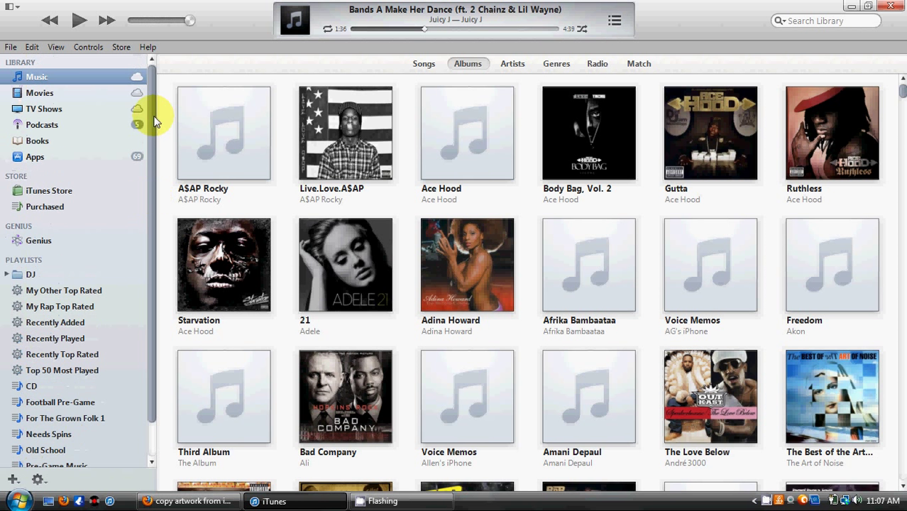
left_click(58, 95)
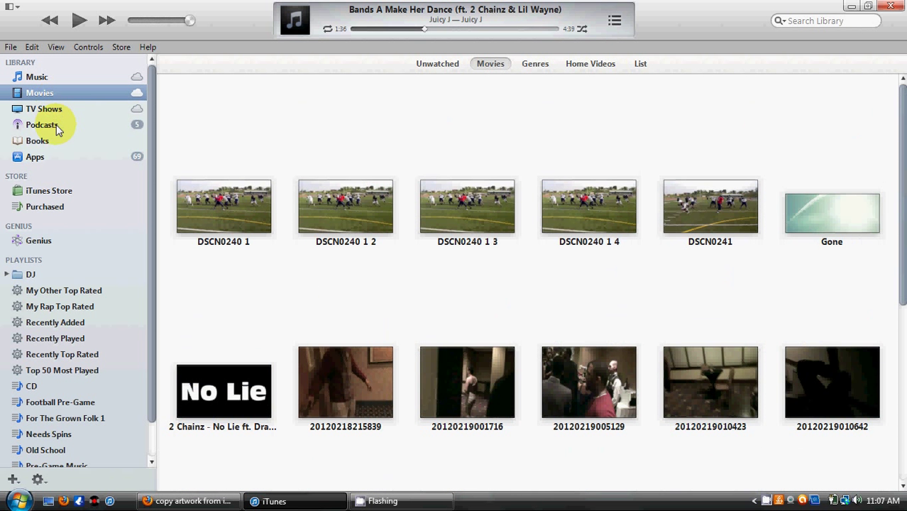
left_click(56, 128)
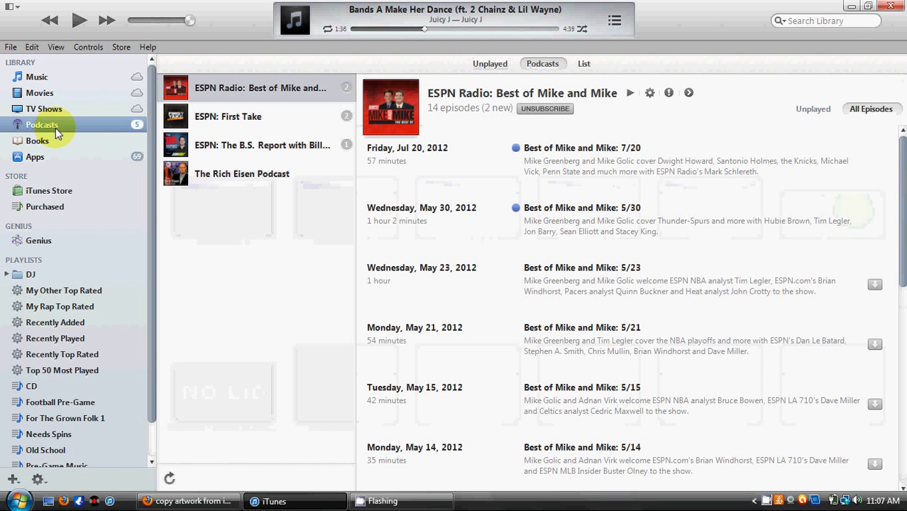
left_click(30, 277)
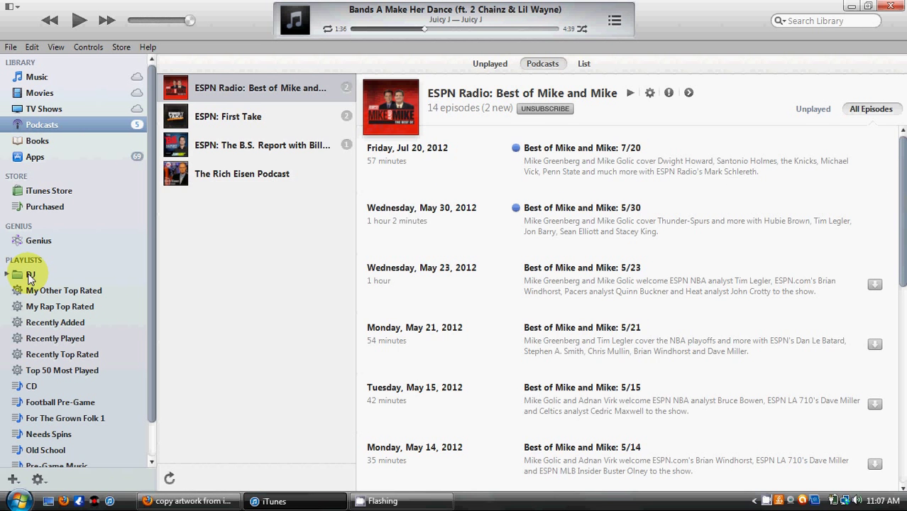
left_click(70, 343)
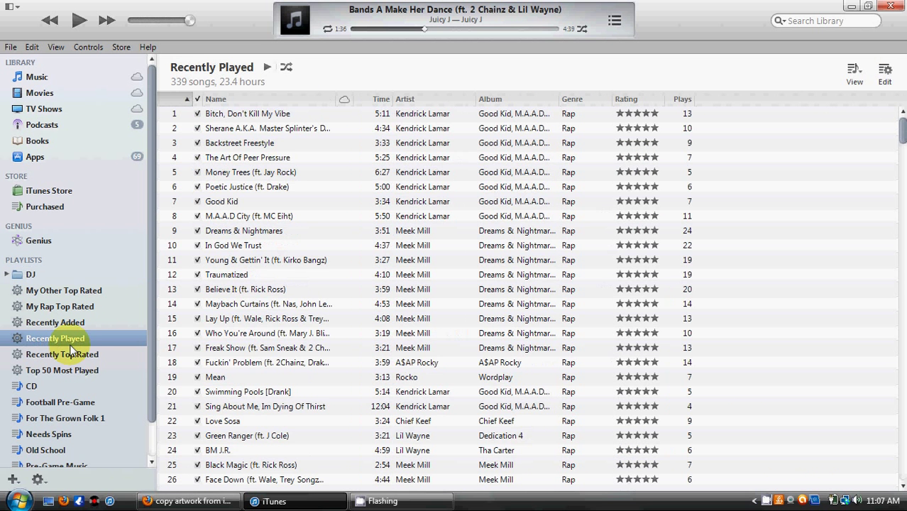
left_click_drag(151, 368, 144, 318)
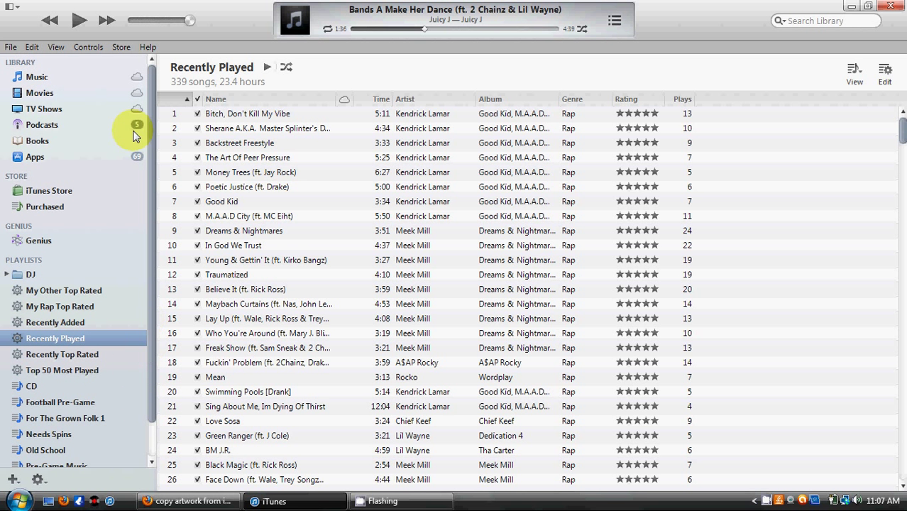
left_click(54, 46)
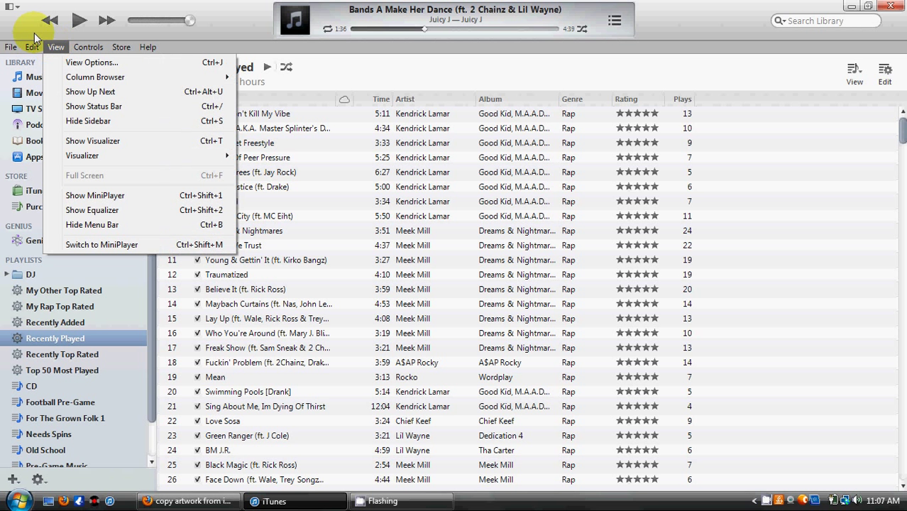
left_click(34, 33)
left_click(37, 76)
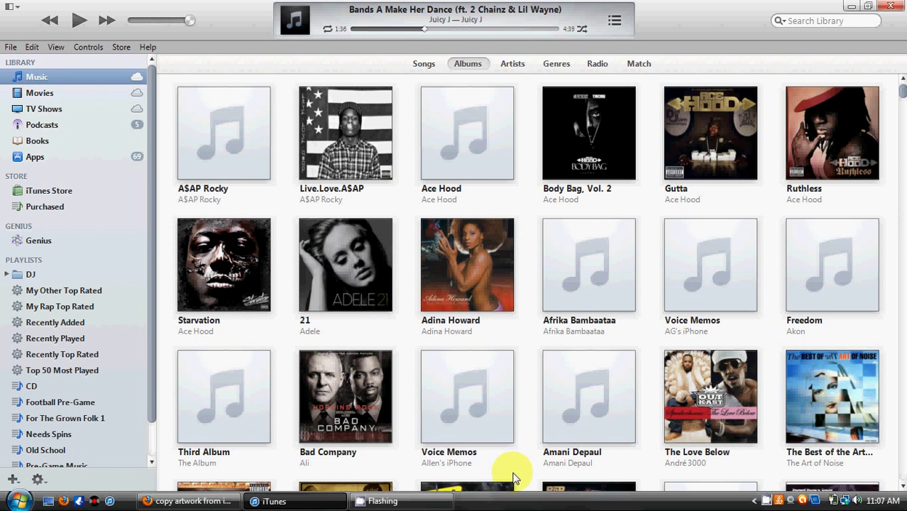
Scroll the album grid down to the Chris Brown albums and open the View menu
left_click_drag(901, 85, 901, 126)
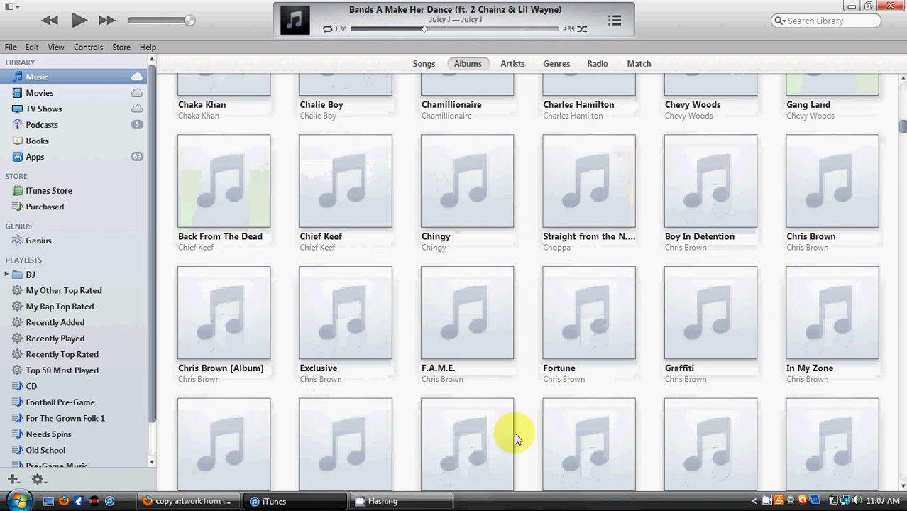
scroll(497, 436, "down", 1)
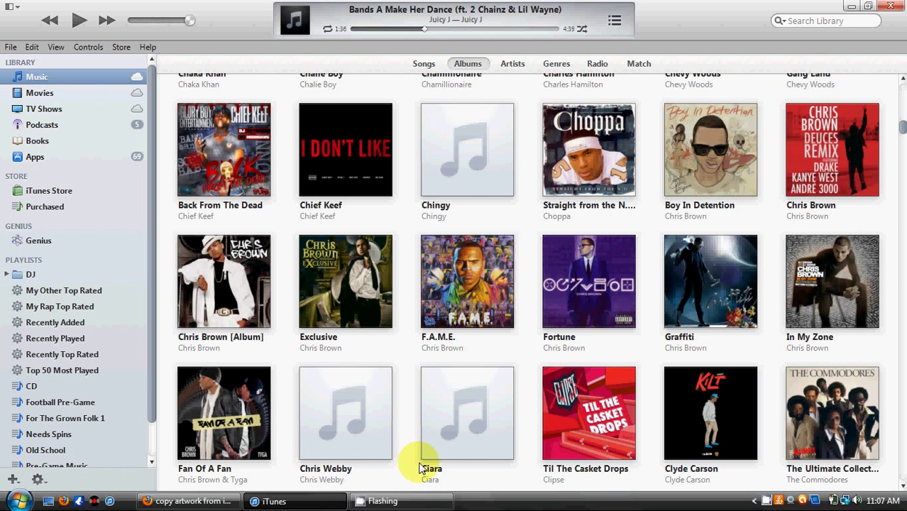
left_click(54, 50)
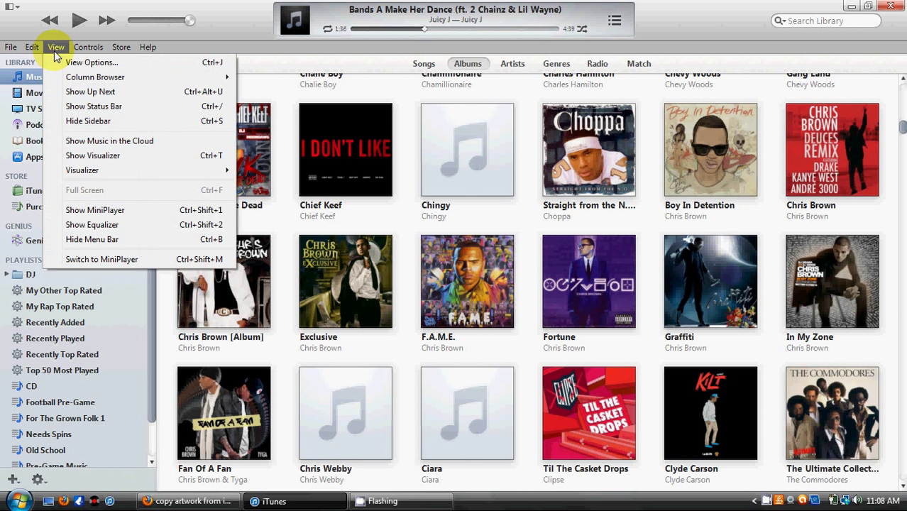
Show the status bar (835 albums, 19.2 days, 44.59 GB), then switch to the Songs list
left_click(105, 108)
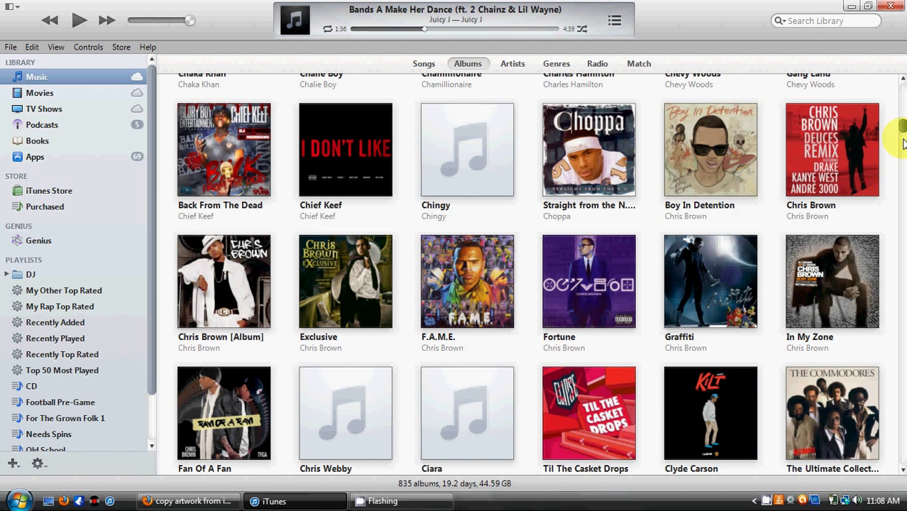
scroll(905, 147, "down", 5)
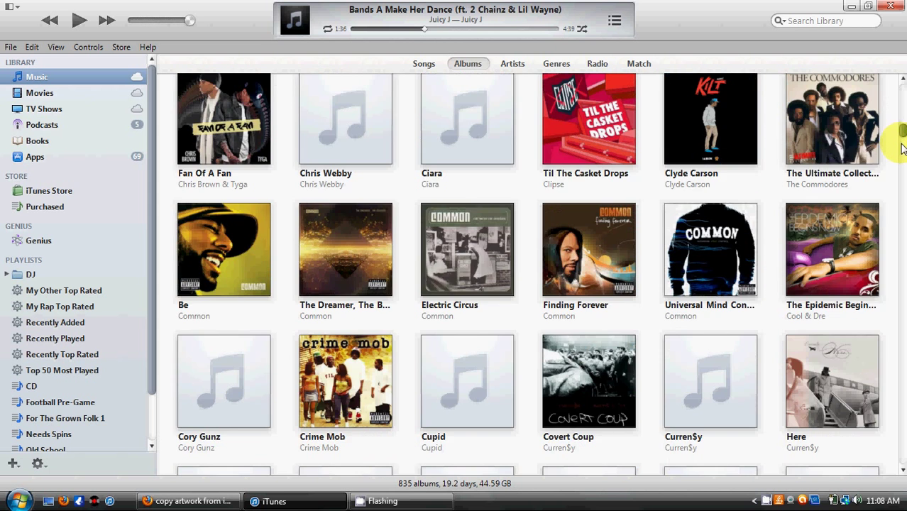
scroll(904, 147, "down", 20)
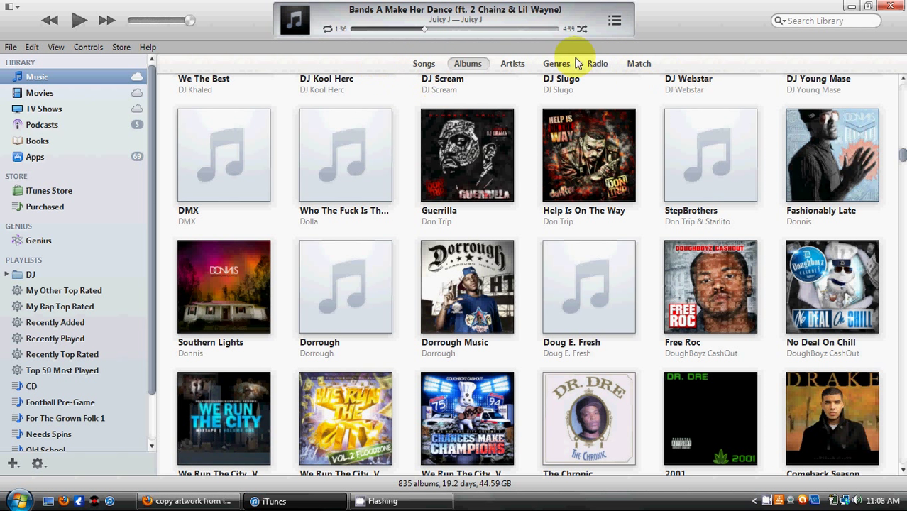
left_click(419, 65)
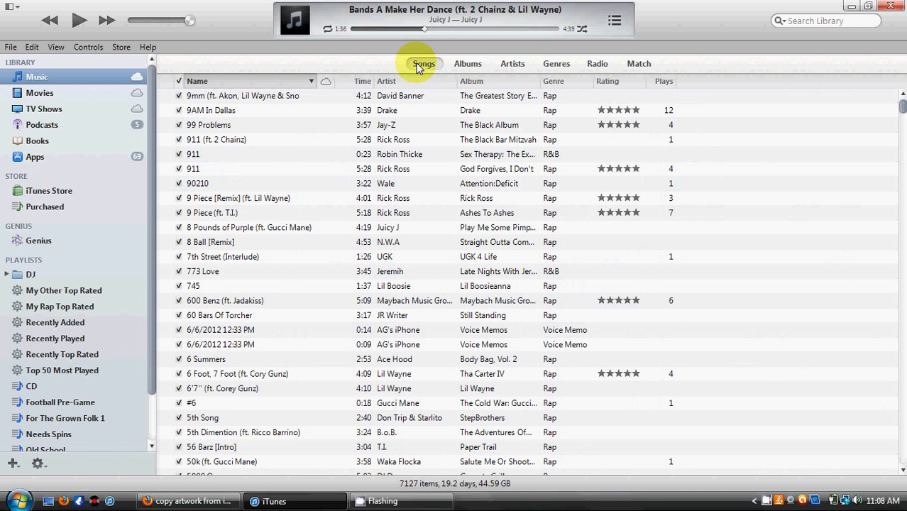
Sort the songs by Artist, Album, Genre and Rating, finishing with Plays, fewest first
left_click_drag(901, 110, 903, 152)
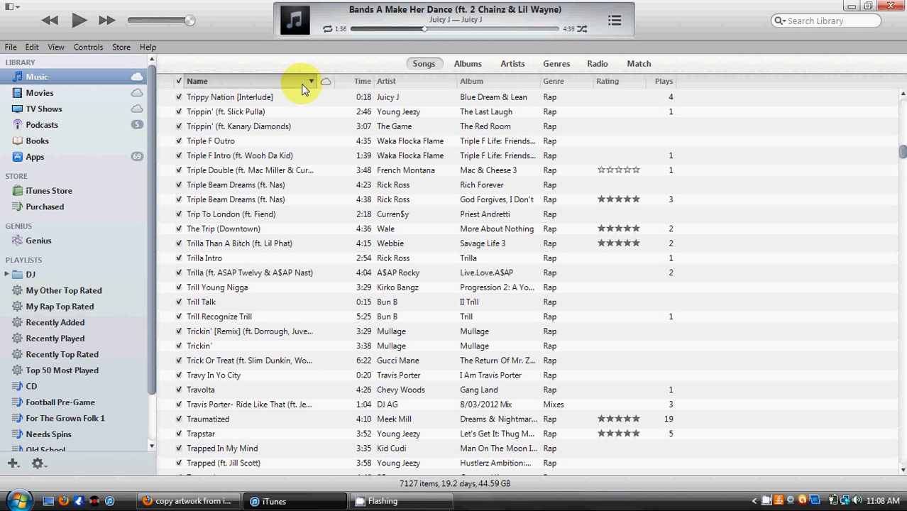
left_click(419, 83)
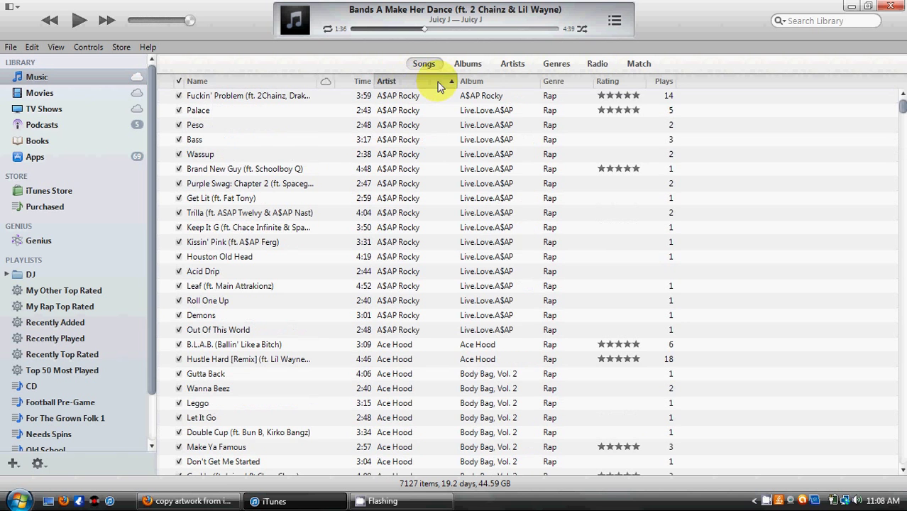
left_click(484, 84)
left_click(560, 81)
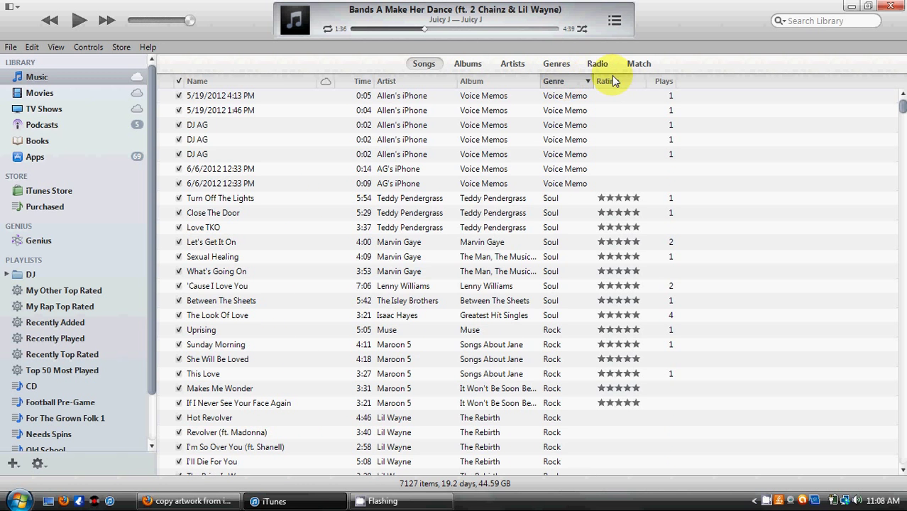
left_click(614, 81)
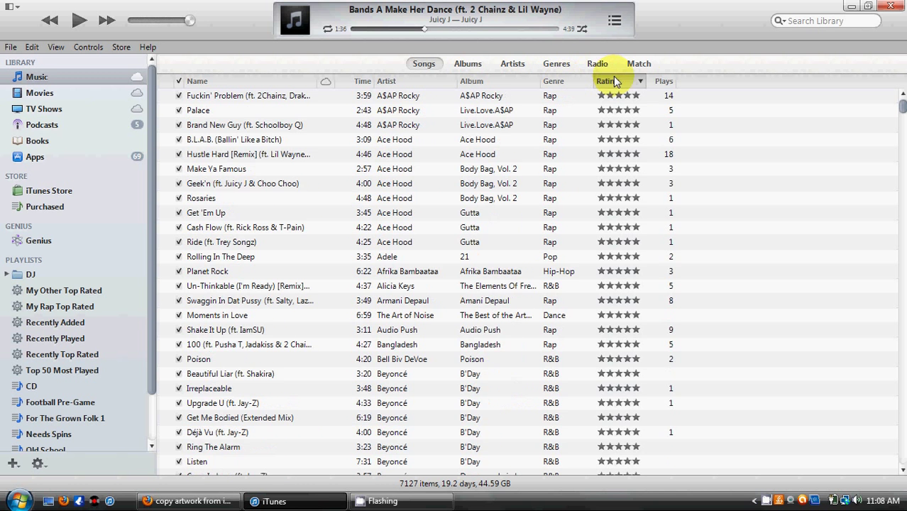
left_click(664, 83)
left_click(664, 84)
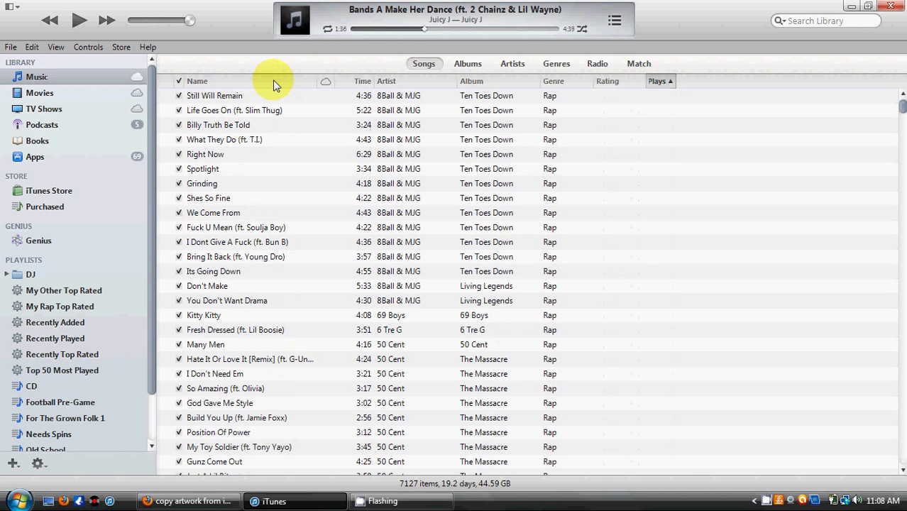
Add a Date Added column to the song list and sort by it, newest first
right_click(697, 84)
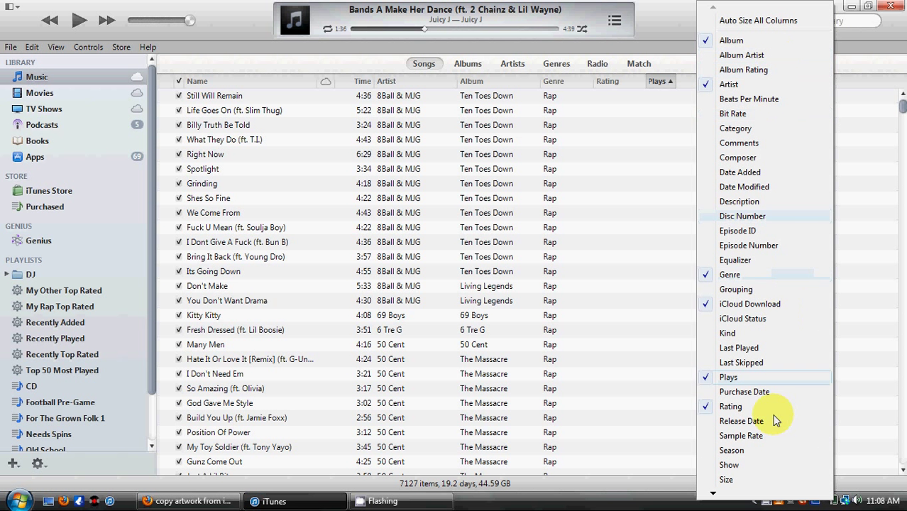
mouse_move(748, 495)
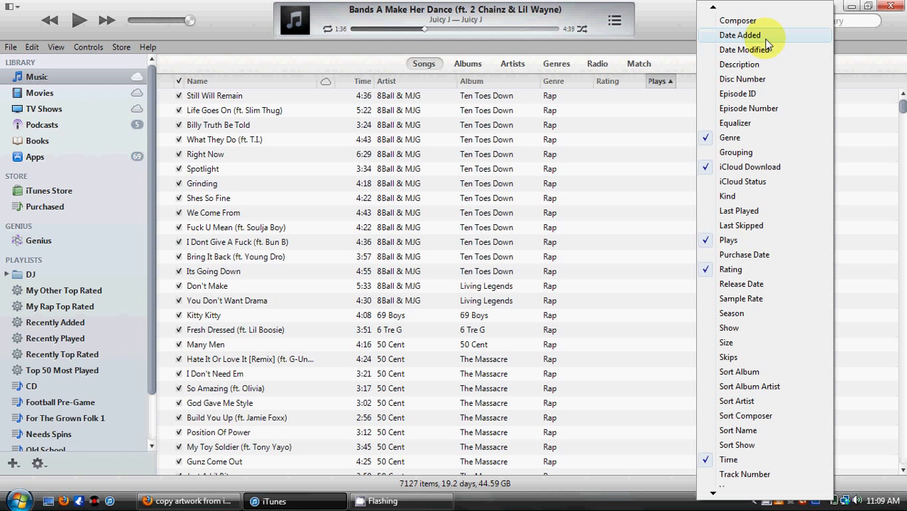
left_click(763, 37)
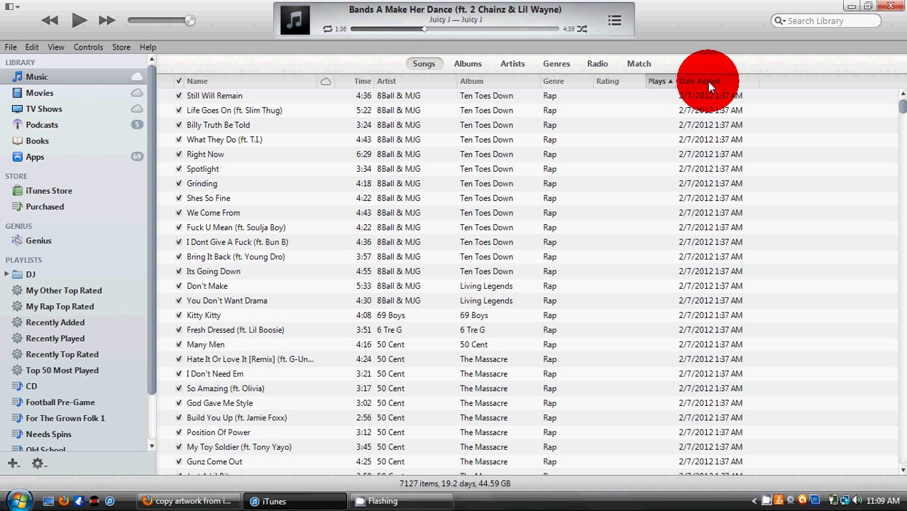
left_click(699, 81)
left_click_drag(901, 105, 899, 147)
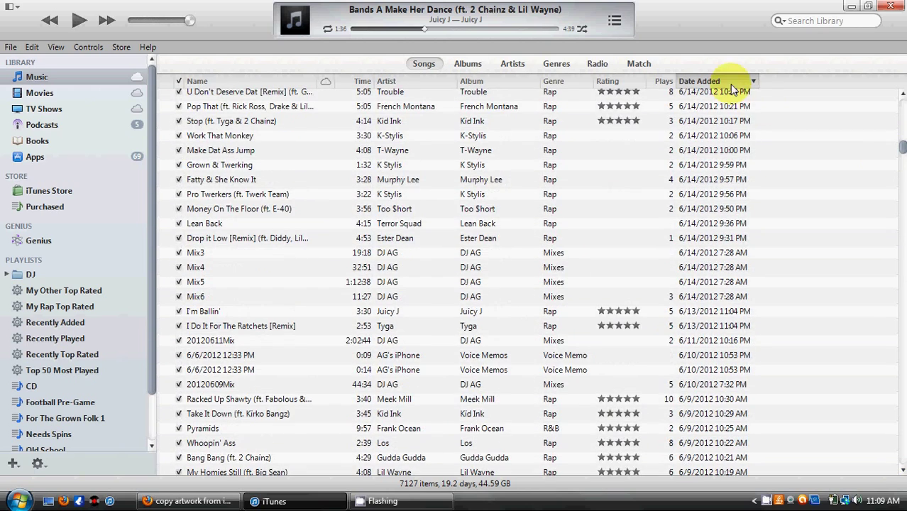
In Albums view, expand Drake's Take Care (2011) to list its 18 tracks
left_click(474, 65)
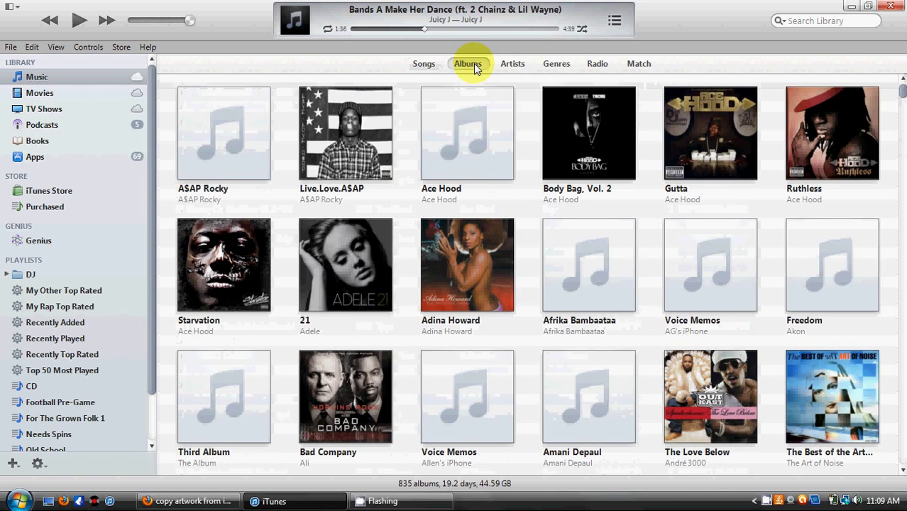
left_click_drag(903, 92, 902, 171)
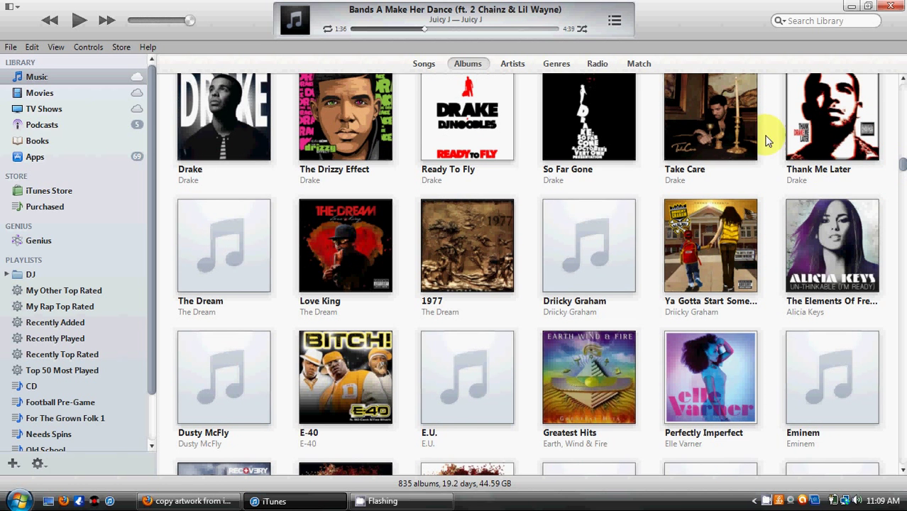
left_click(707, 102)
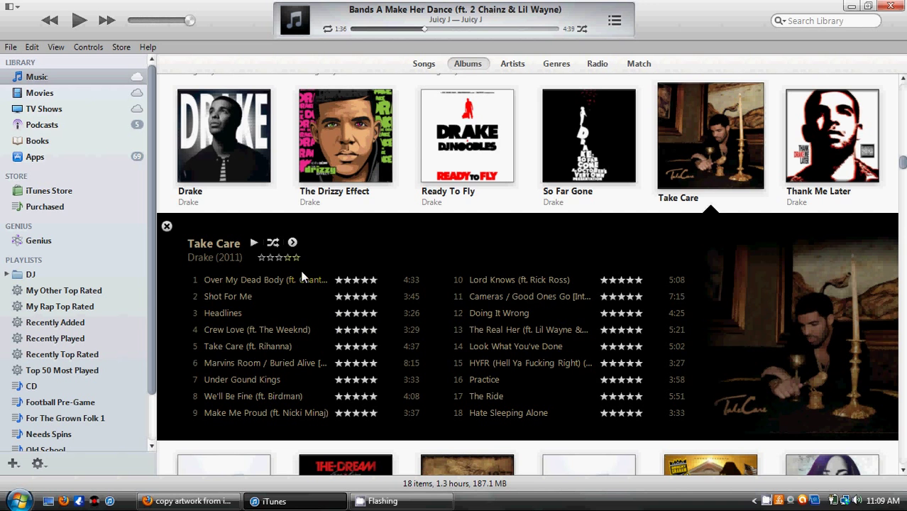
mouse_move(269, 287)
mouse_move(534, 319)
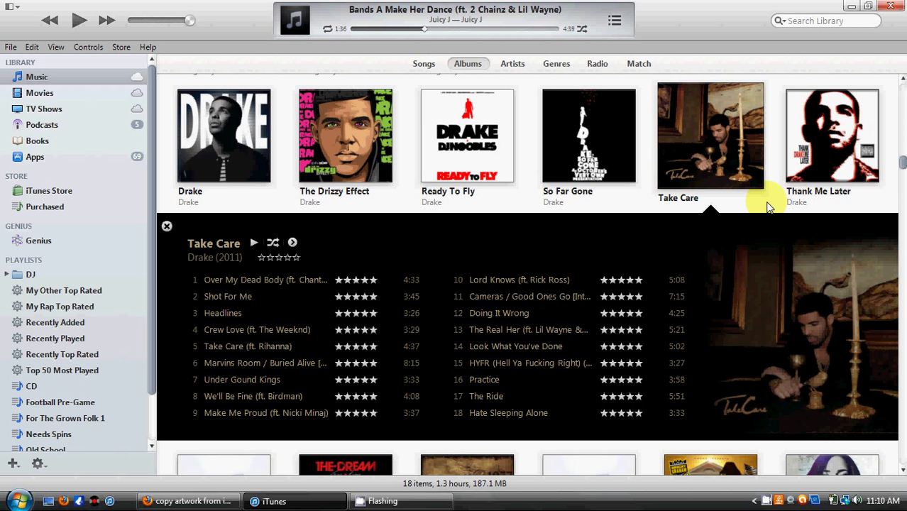
In Artists view, scroll through Drake's 7 albums and 119 songs, then switch to Genres
left_click(512, 63)
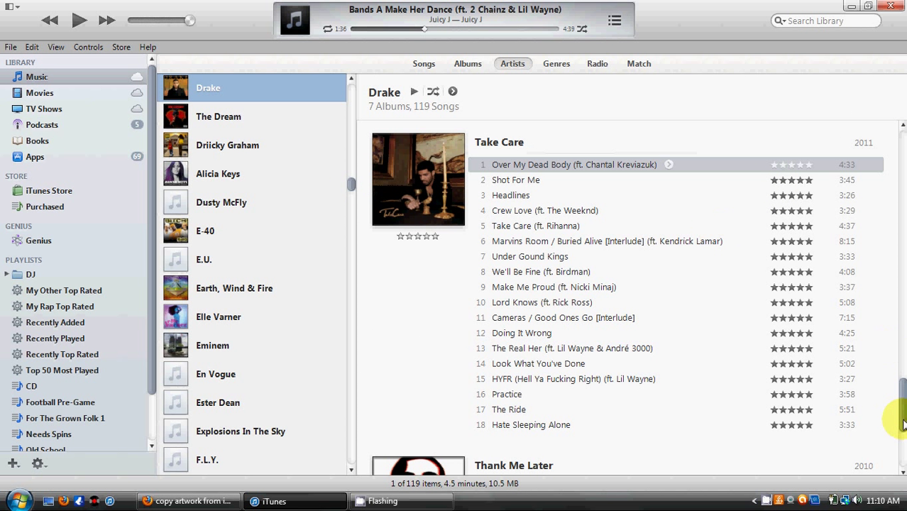
scroll(903, 362, "up", 1)
left_click_drag(903, 362, 900, 135)
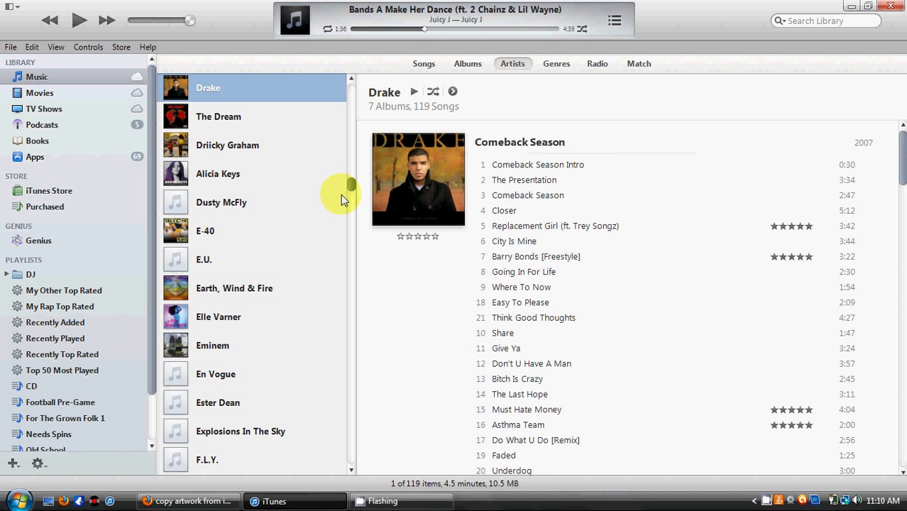
left_click_drag(901, 149, 896, 394)
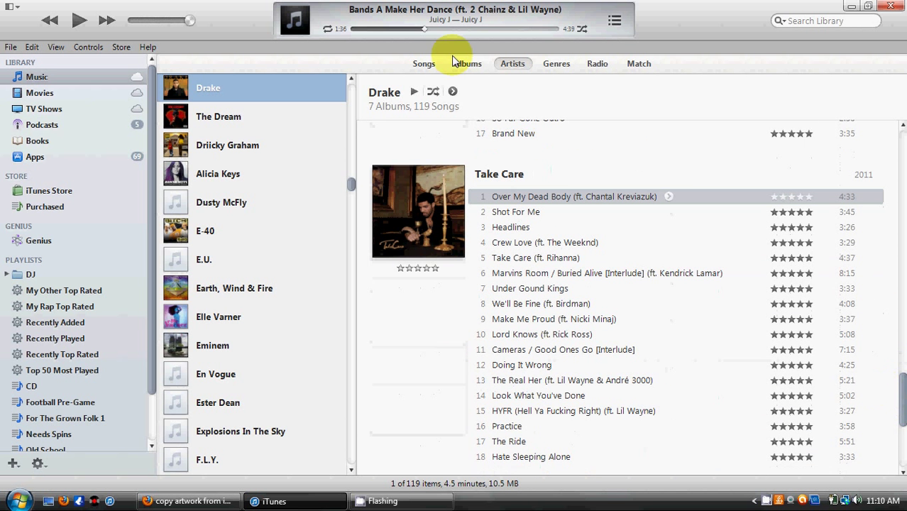
left_click(551, 64)
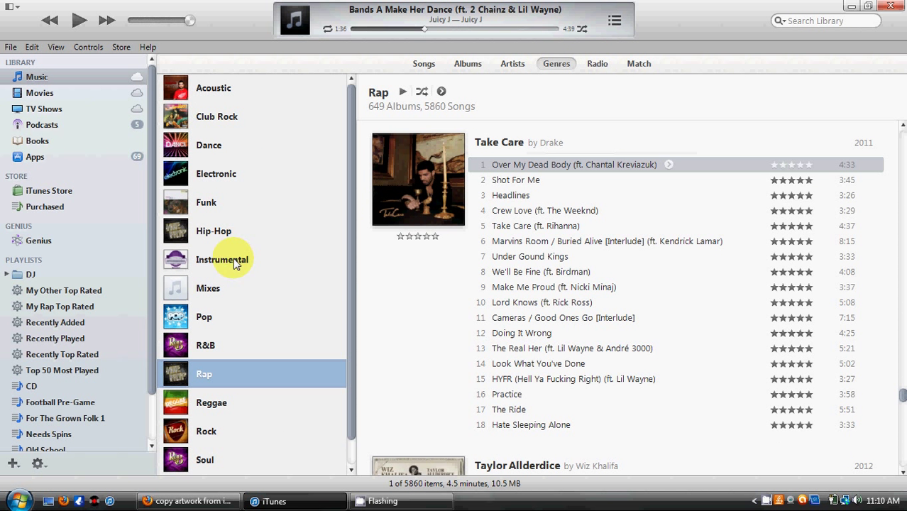
Select the Electronic genre and scroll through its albums
left_click(225, 176)
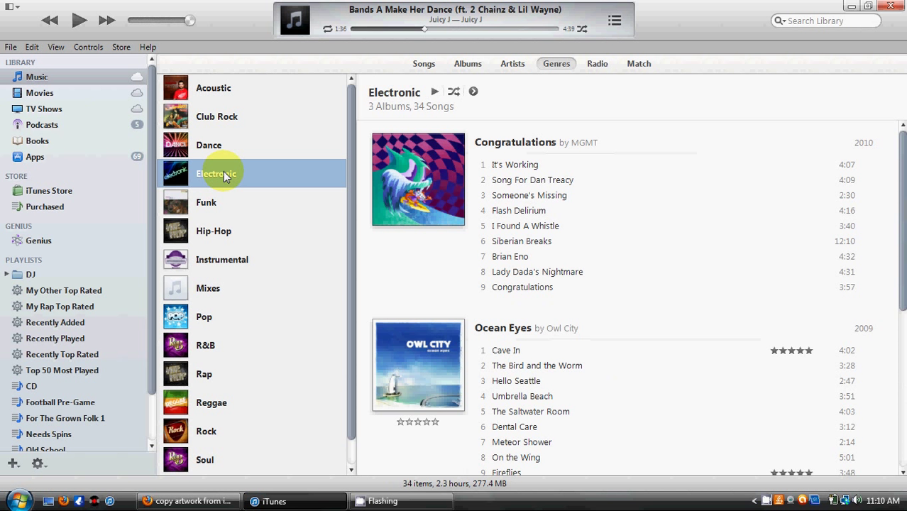
left_click_drag(901, 168, 902, 274)
scroll(825, 141, "down", 1)
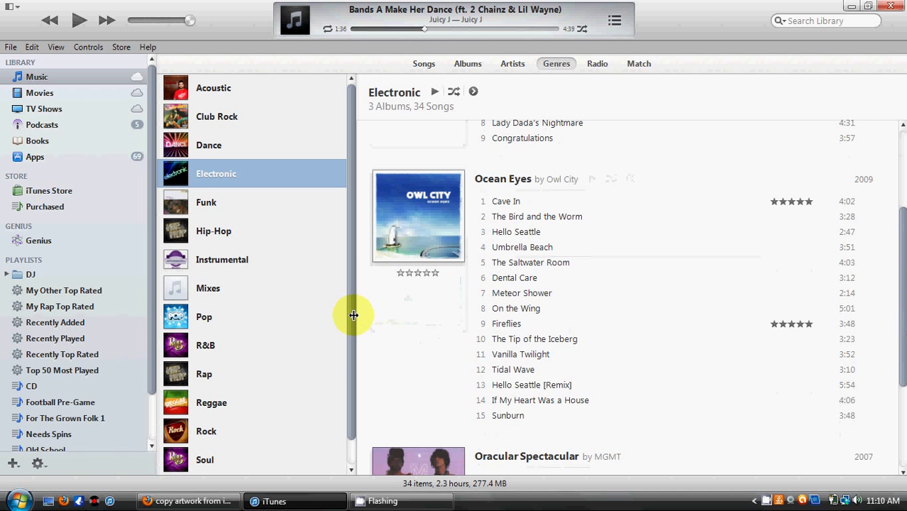
left_click_drag(895, 239, 900, 293)
left_click_drag(347, 261, 349, 310)
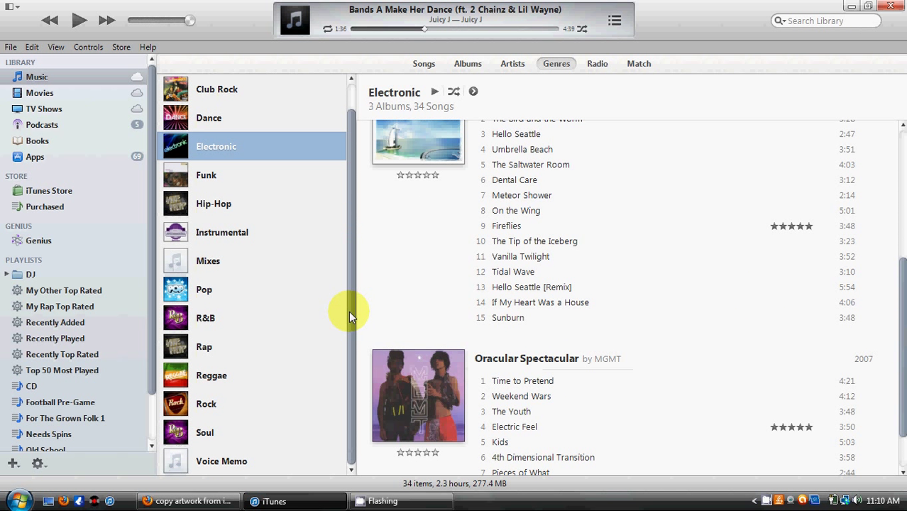
Show the Rock genre albums, then open the Radio stream categories
left_click(206, 402)
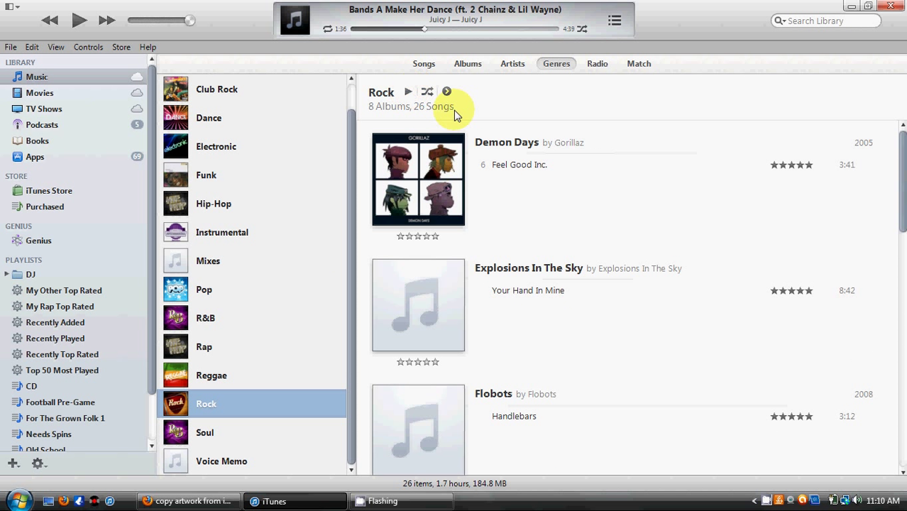
mouse_move(584, 151)
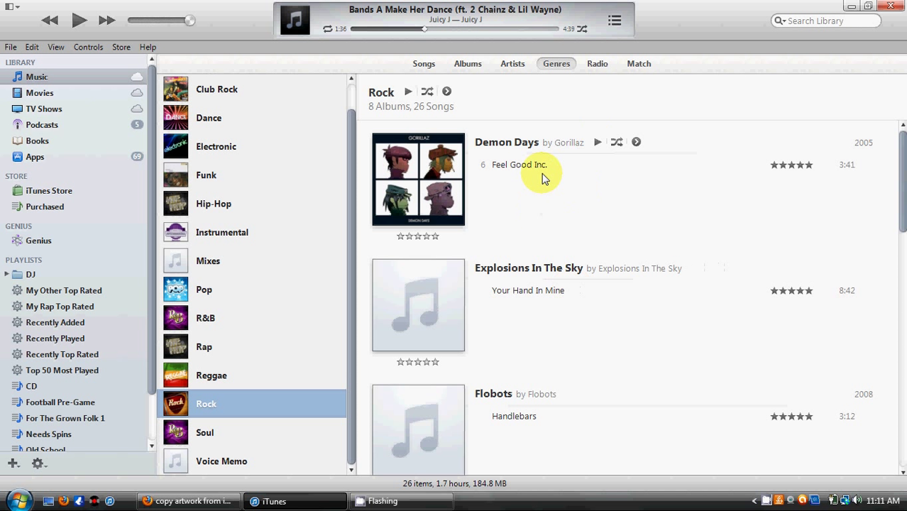
left_click(594, 65)
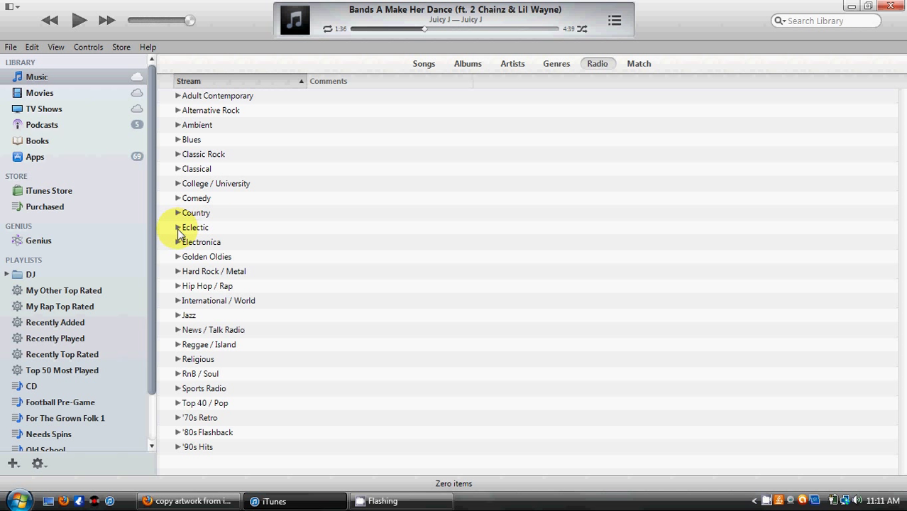
Expand and collapse Hip Hop / Rap to load its 203 radio streams
left_click(178, 285)
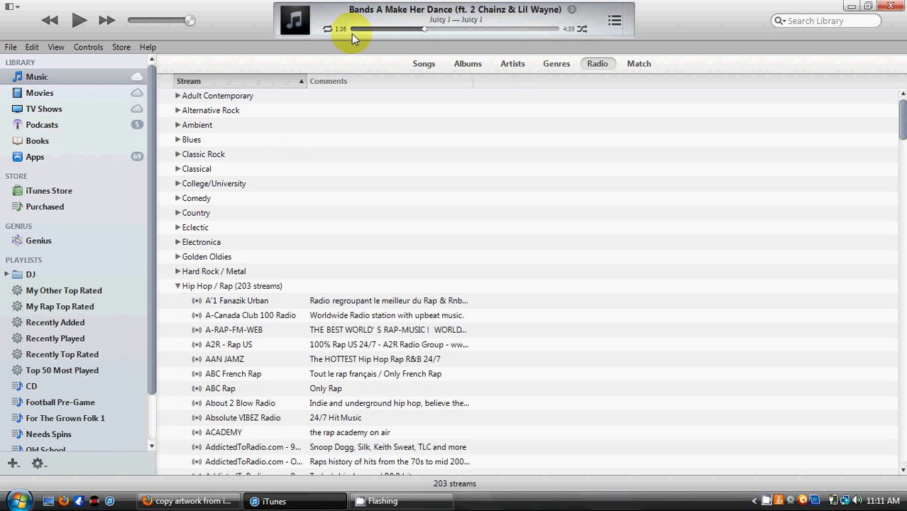
left_click_drag(898, 117, 867, 117)
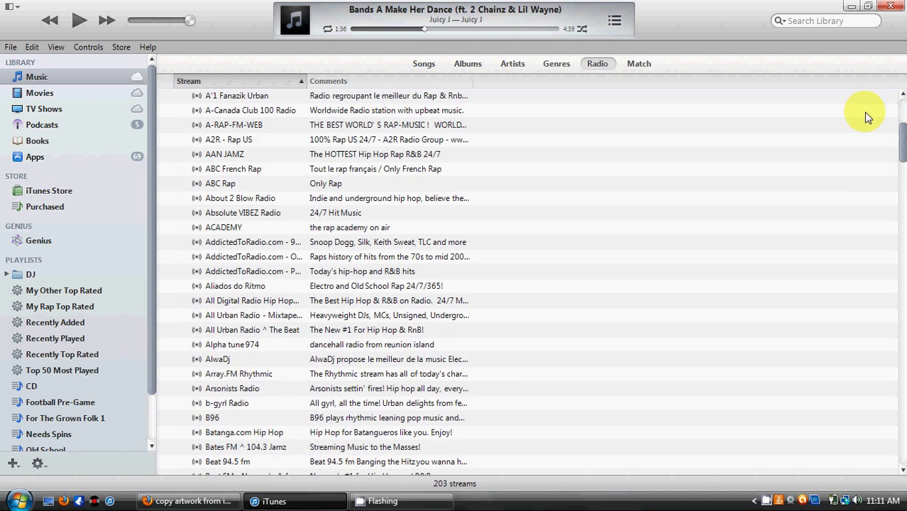
scroll(902, 91, "up", 4)
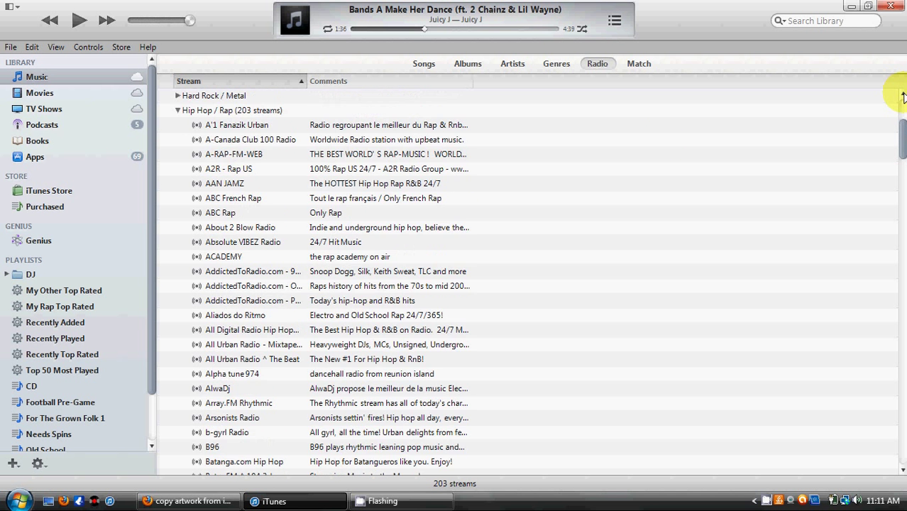
left_click(177, 227)
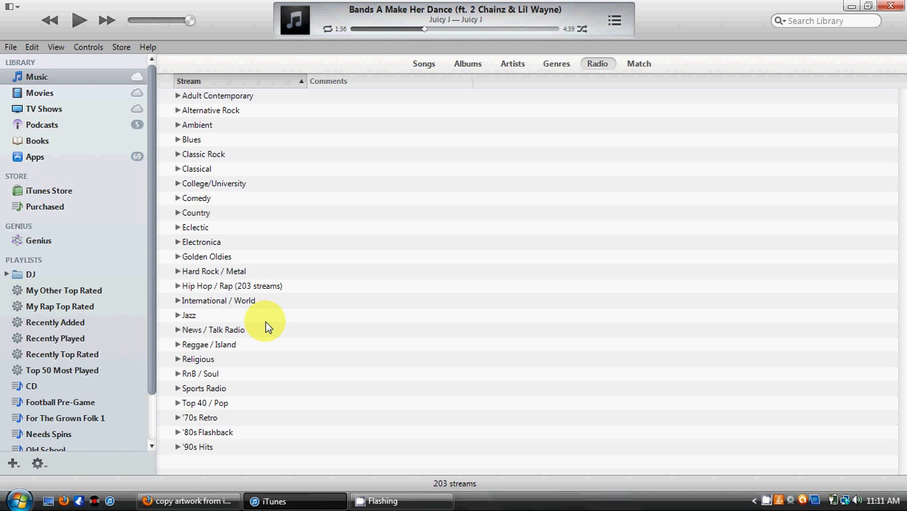
Expand and collapse RnB / Soul to load its 176 radio streams
left_click(178, 374)
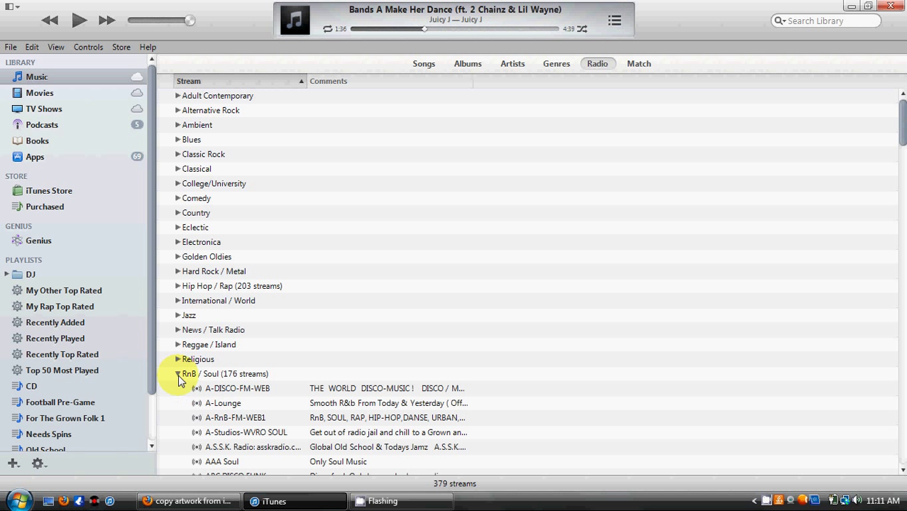
mouse_move(901, 122)
left_mouse_down()
mouse_move(892, 152)
mouse_move(890, 110)
left_mouse_up()
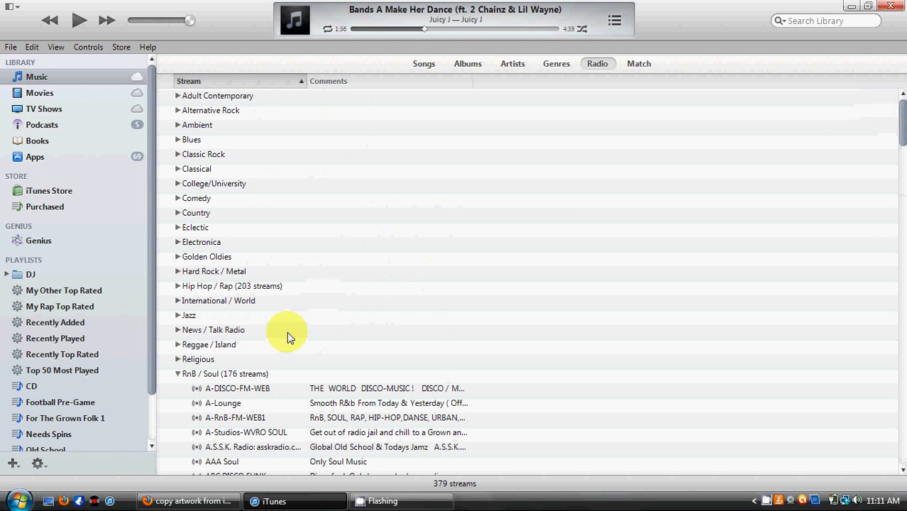
left_click(177, 374)
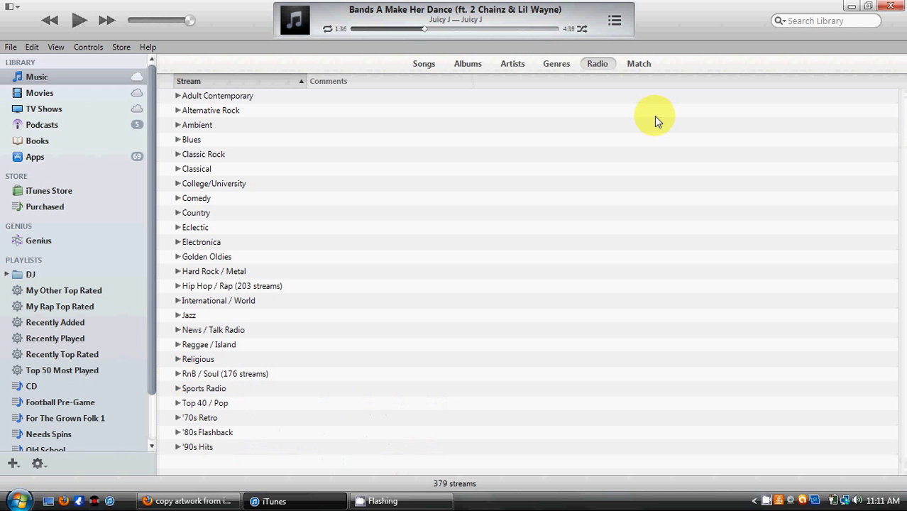
View the iTunes Match page with its $24.99-per-year iCloud offer, then bring up the Flashing window
left_click(639, 63)
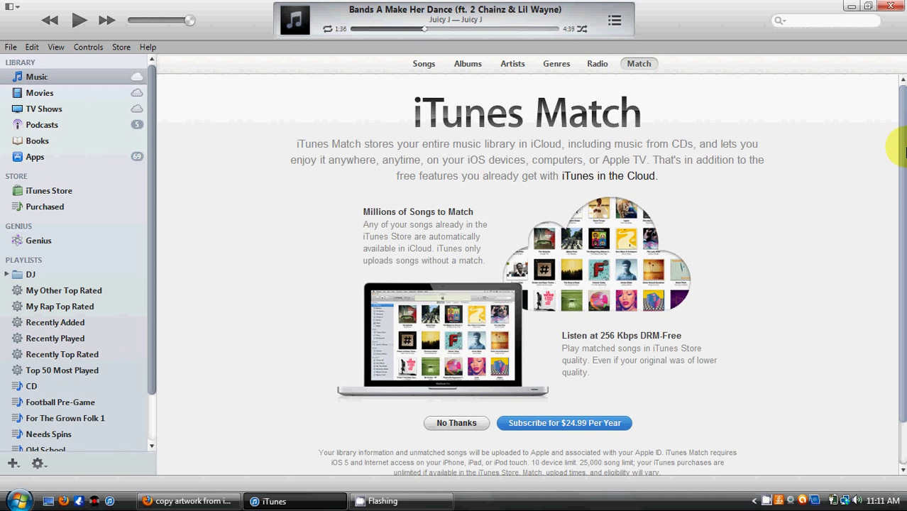
left_click_drag(902, 152, 901, 176)
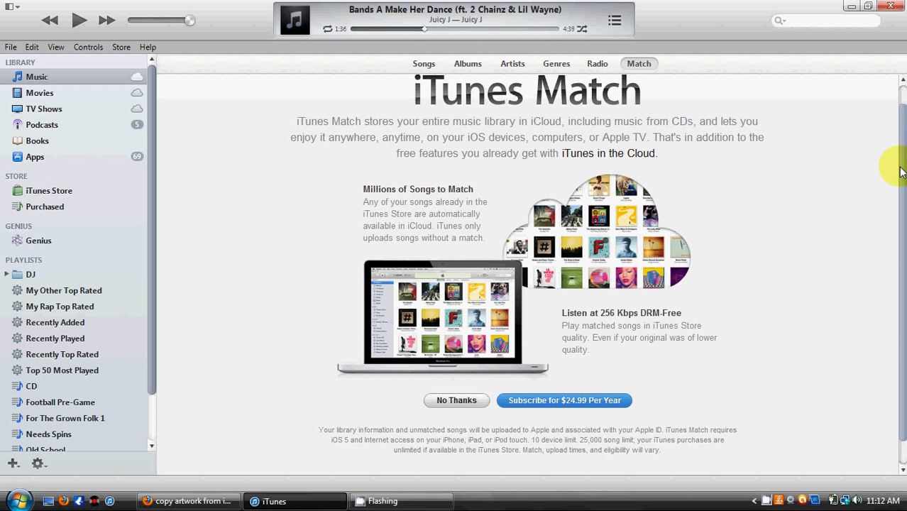
left_click_drag(899, 166, 900, 118)
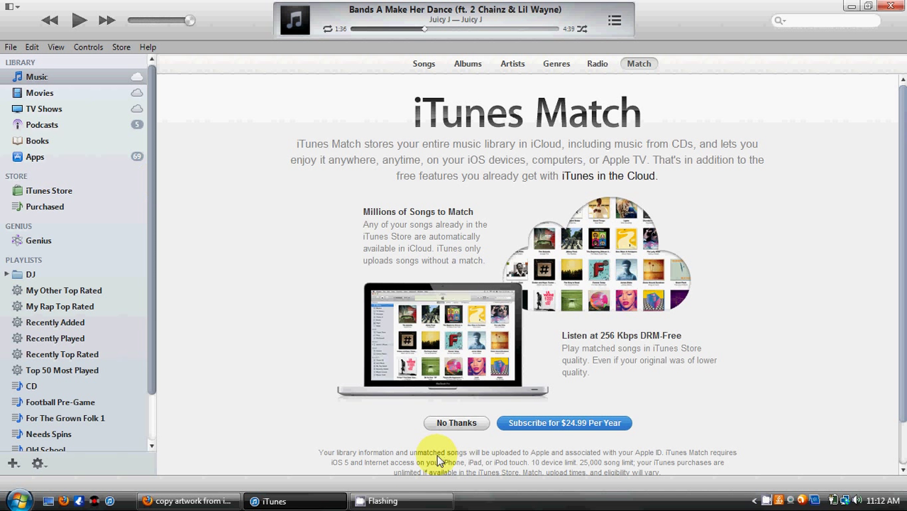
left_click(412, 504)
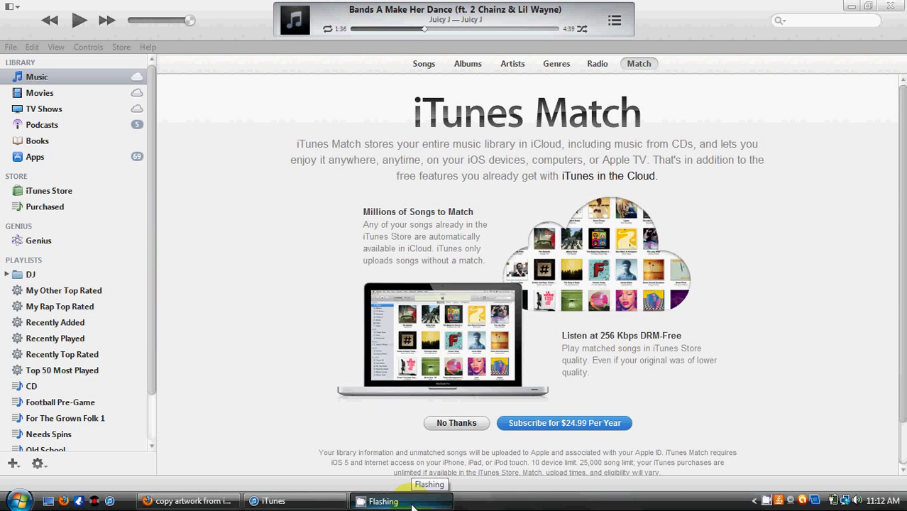